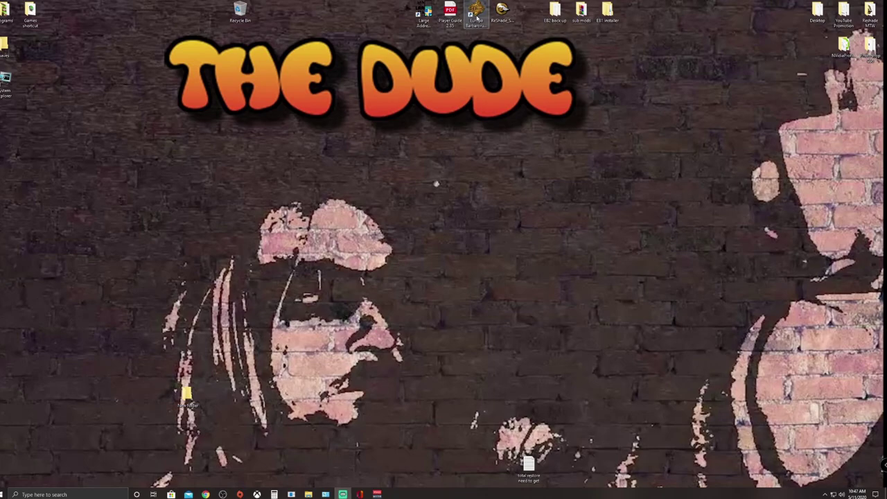
Step: Launch Europa Barbarorum from its shortcut and open Task Manager from the Win+X menu
left_click(477, 18)
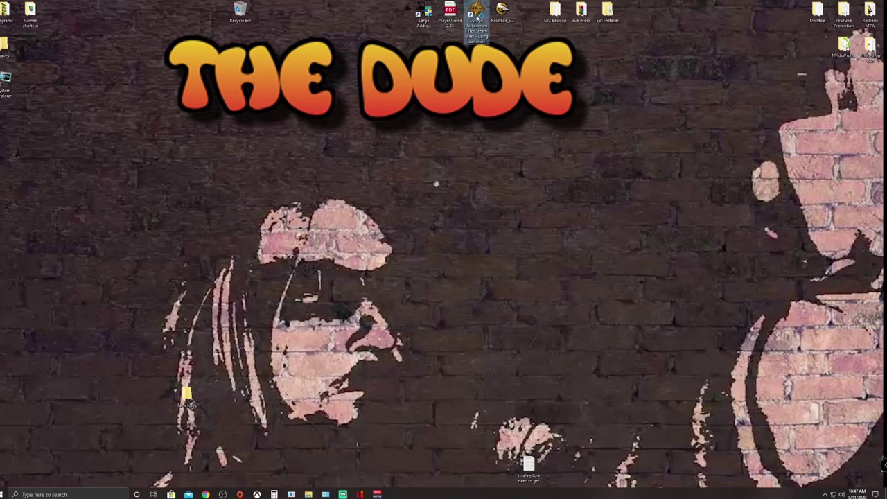
double_click(476, 18)
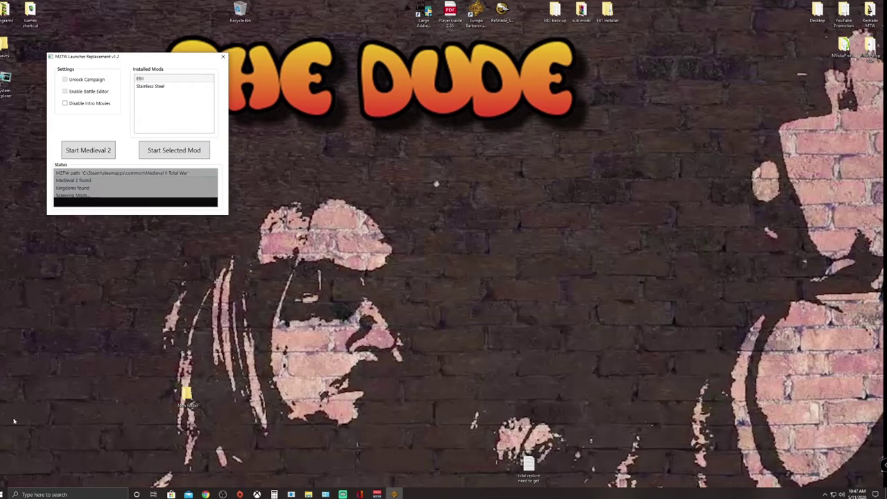
right_click(6, 493)
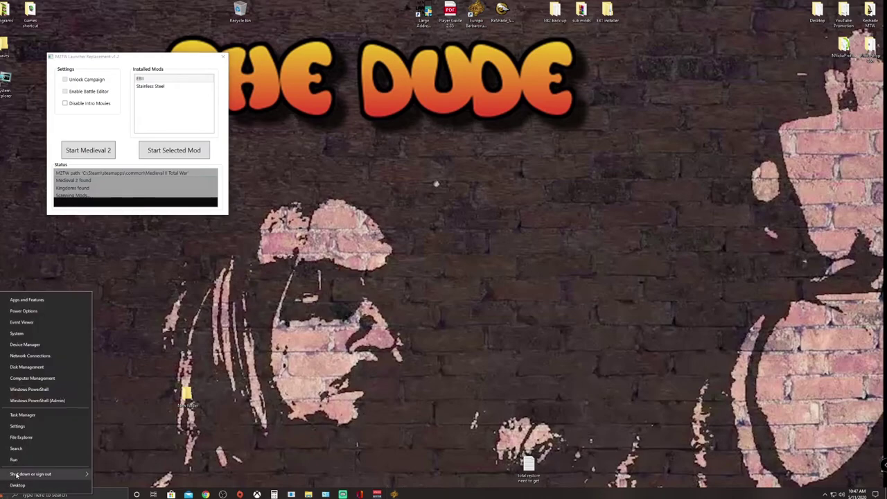
left_click(36, 415)
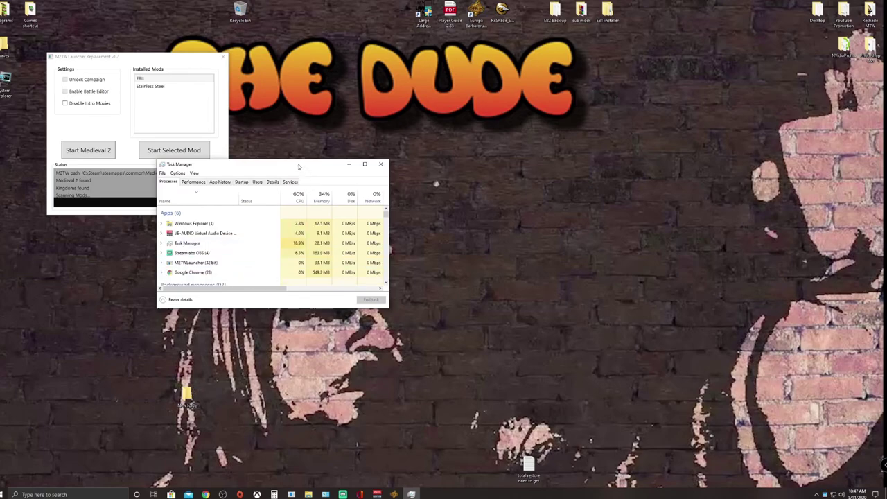
left_click_drag(300, 167, 465, 164)
Step: Show Task Manager's Details list and select the EB_Launcher.exe process
left_click(438, 180)
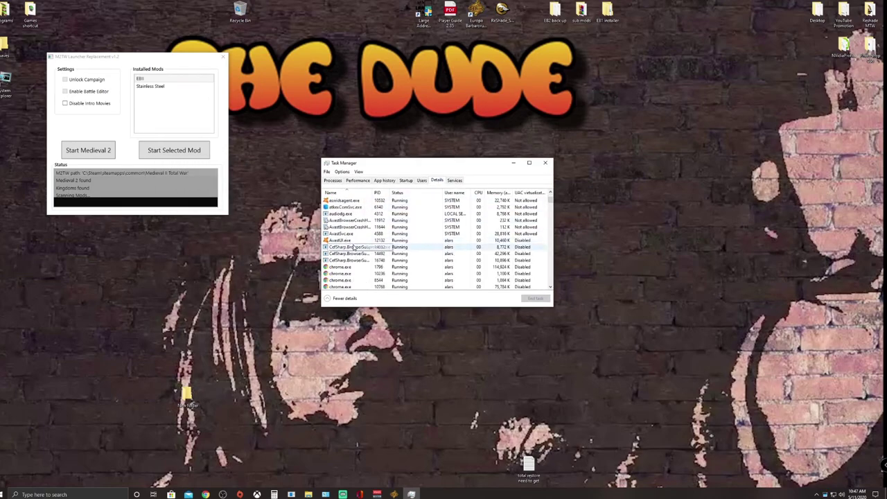
scroll(355, 253, "down", 5)
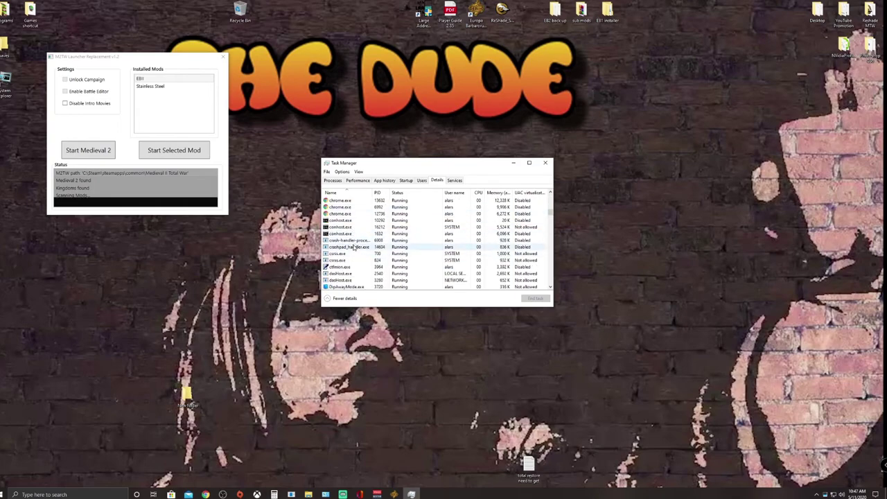
scroll(356, 253, "down", 2)
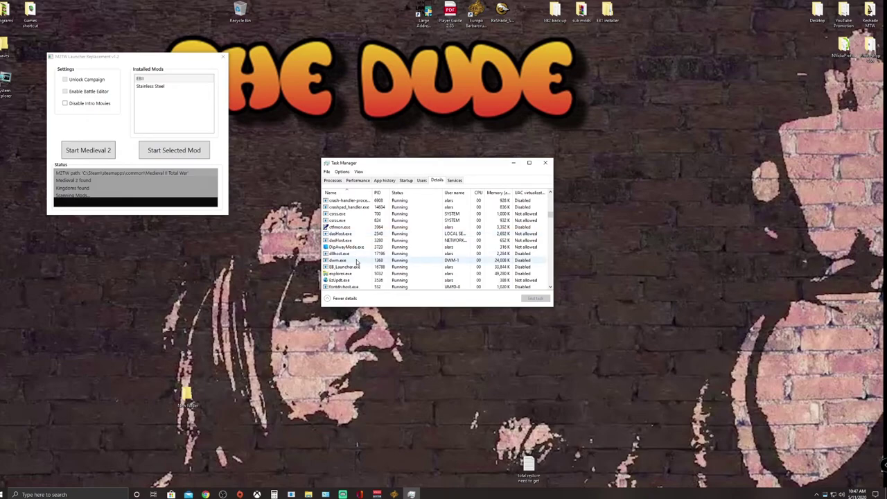
scroll(357, 262, "down", 2)
left_click(350, 228)
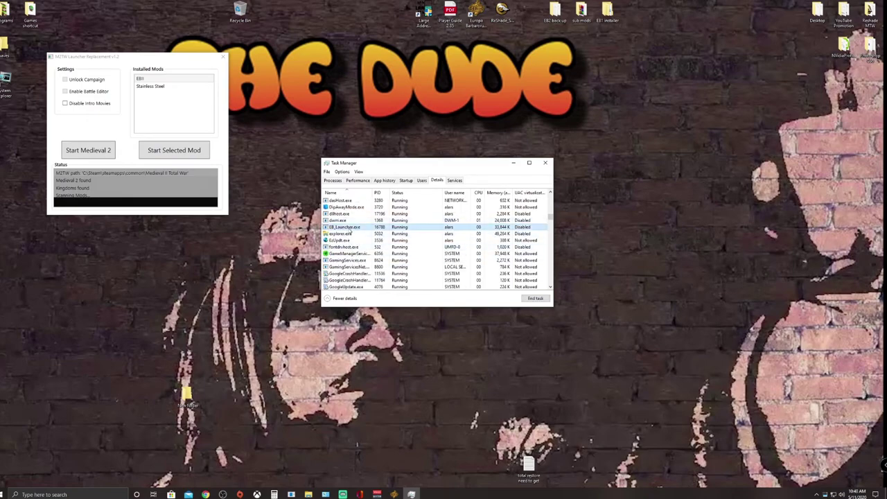
Step: Remove CPU 0 from EB_Launcher.exe's affinity, leaving CPU 1 through CPU 4
right_click(351, 231)
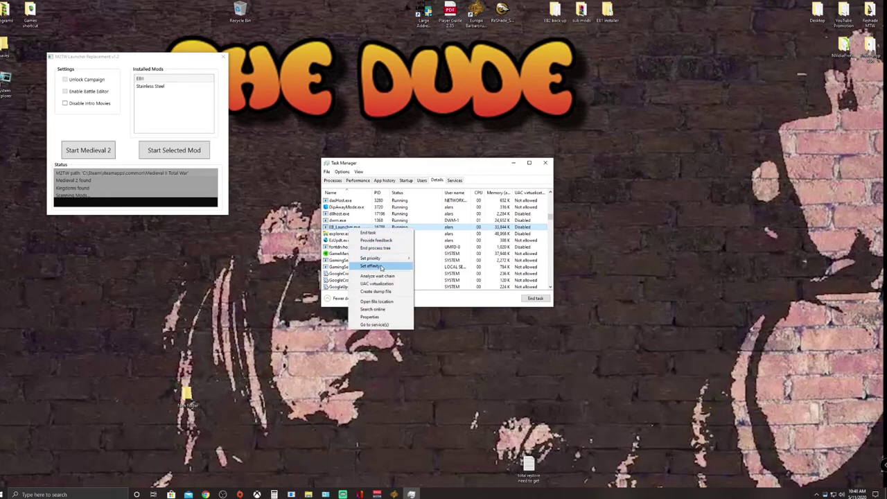
left_click(381, 268)
left_click(346, 212)
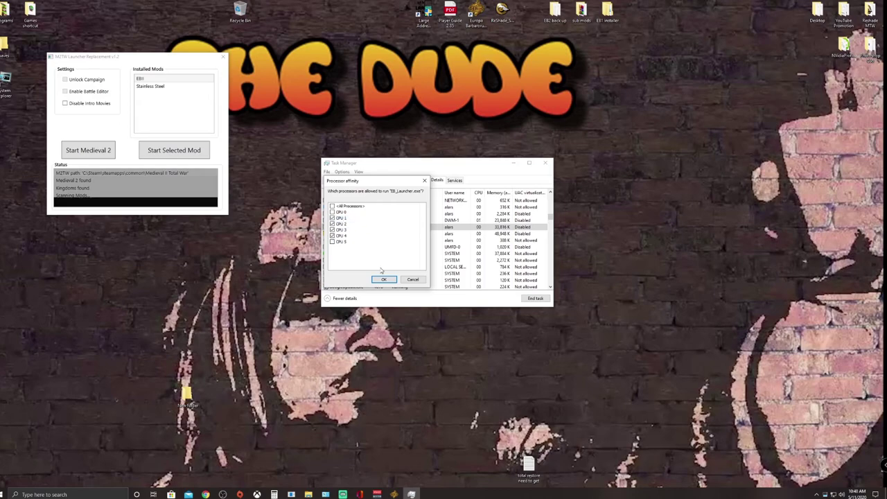
left_click(424, 180)
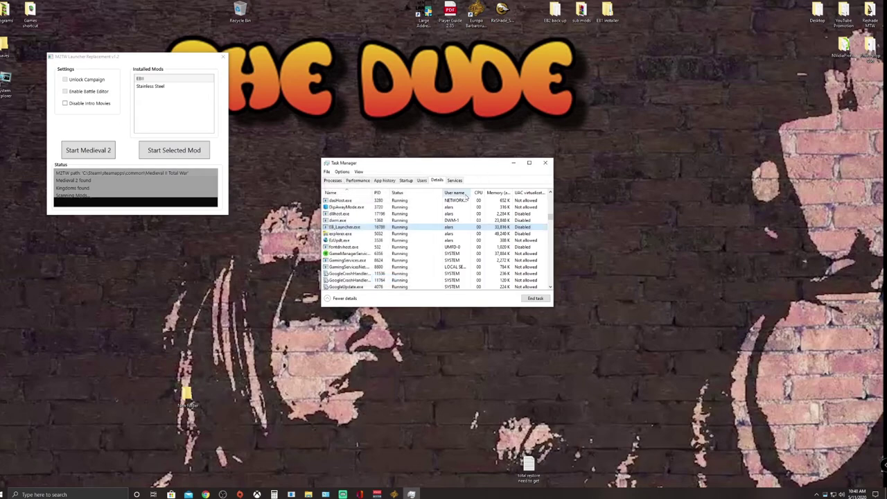
left_click(817, 494)
Step: Launch System Explorer from the tray and place it to the right of Task Manager
left_click(817, 483)
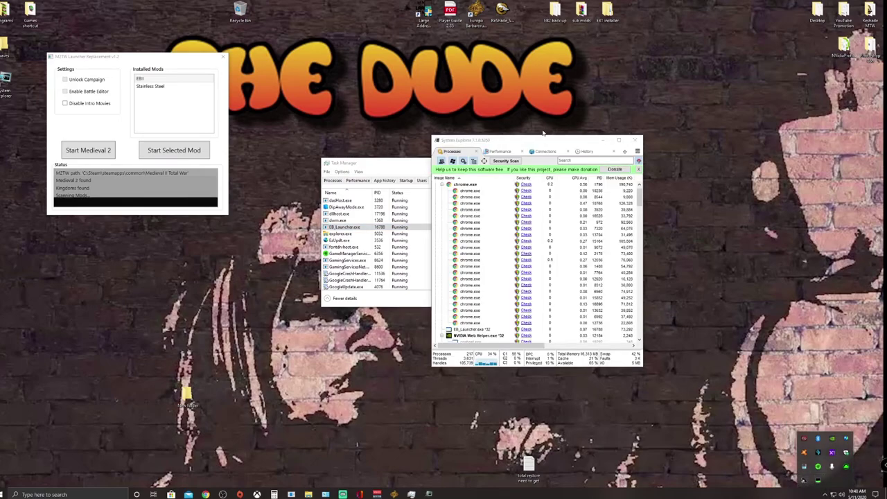
left_click_drag(540, 141, 613, 140)
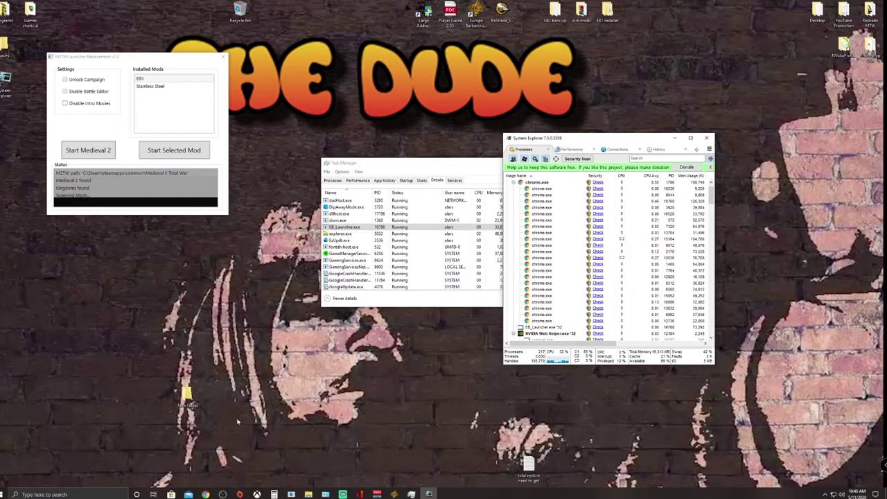
Step: Look over the System Explorer download and Steam discussion tabs in Chrome, then minimize it
left_click(205, 494)
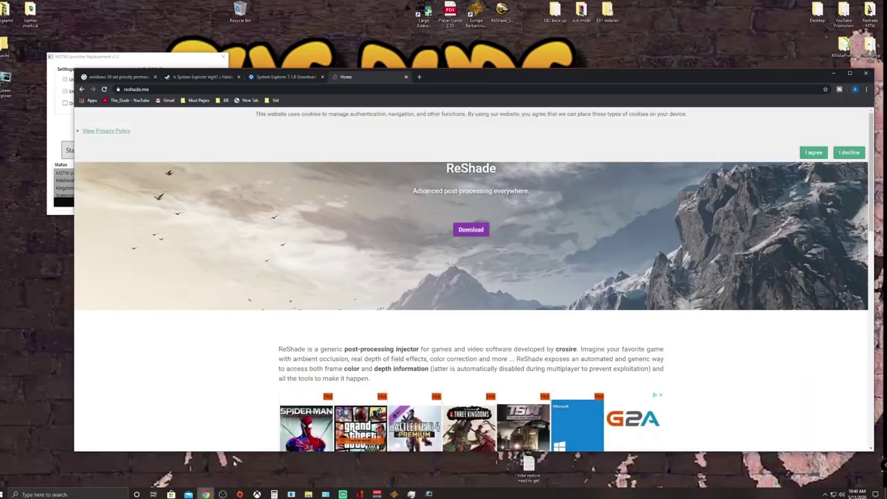
left_click(281, 78)
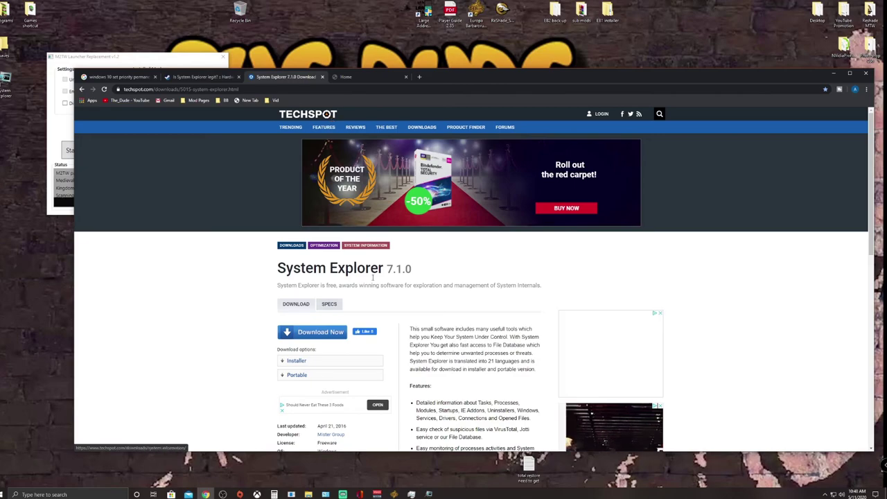
scroll(371, 341, "down", 2)
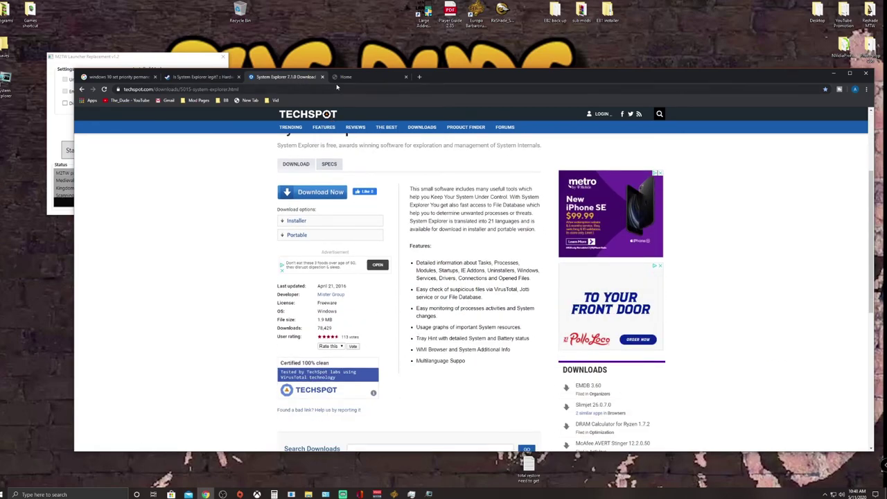
left_click(203, 77)
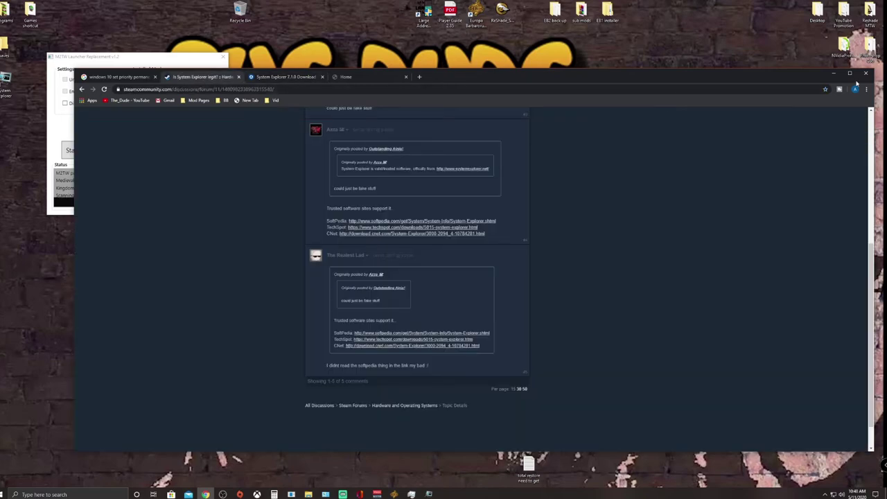
left_click(834, 72)
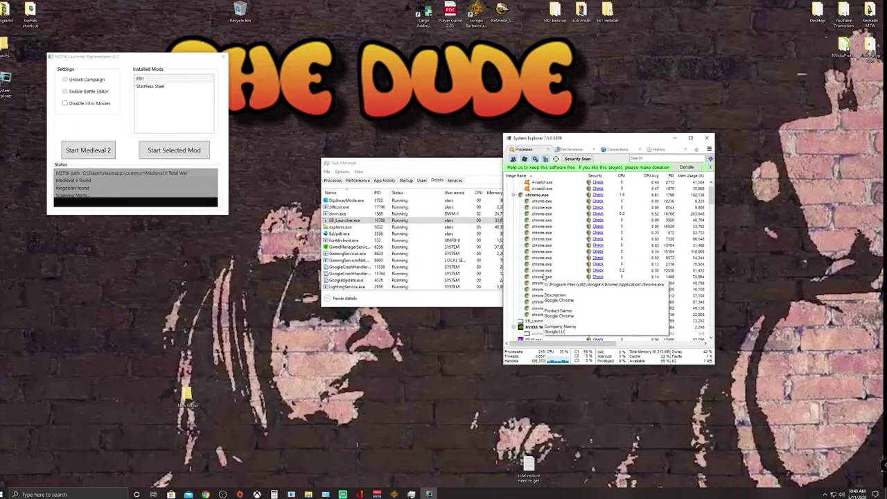
Step: Give EB_Launcher.exe a permanent Realtime priority in System Explorer, then return to Task Manager
mouse_move(589, 140)
left_mouse_down()
mouse_move(604, 139)
mouse_move(589, 137)
left_mouse_up()
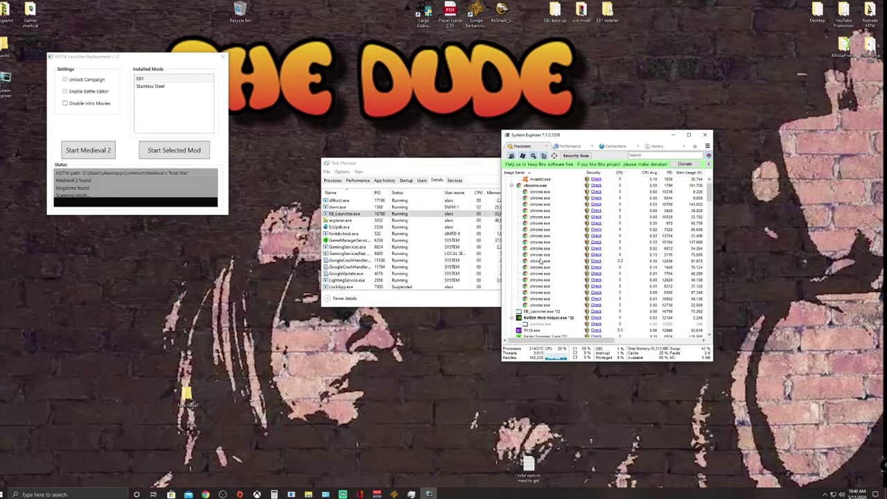
left_click(540, 312)
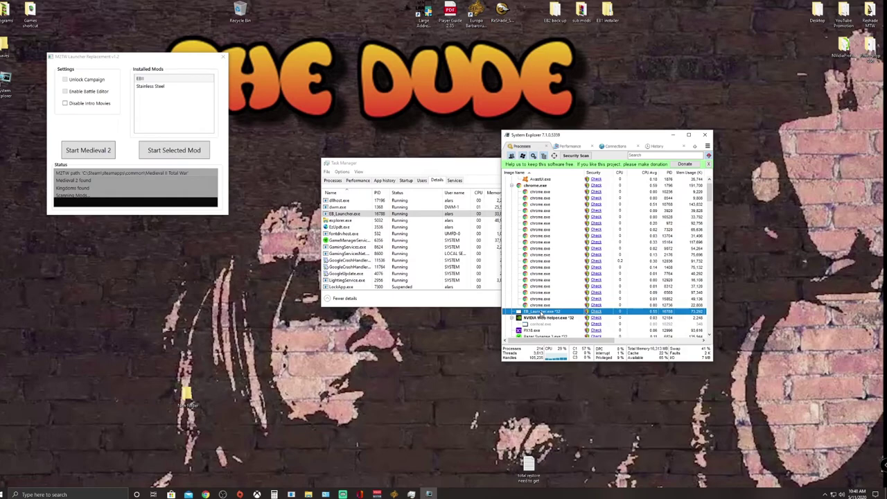
right_click(540, 313)
mouse_move(579, 331)
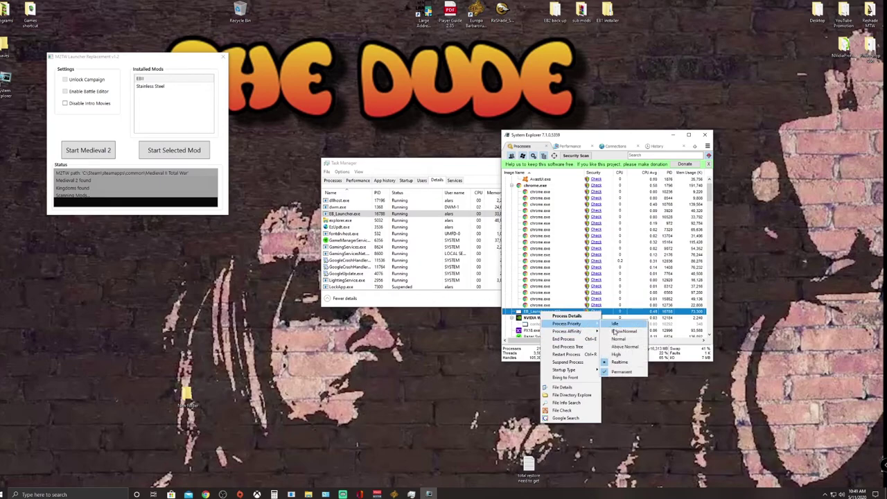
left_click(446, 298)
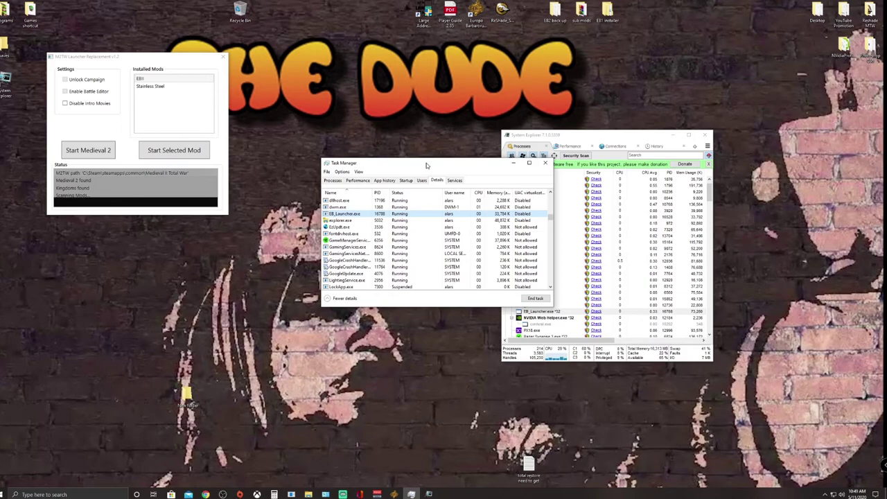
left_click(609, 137)
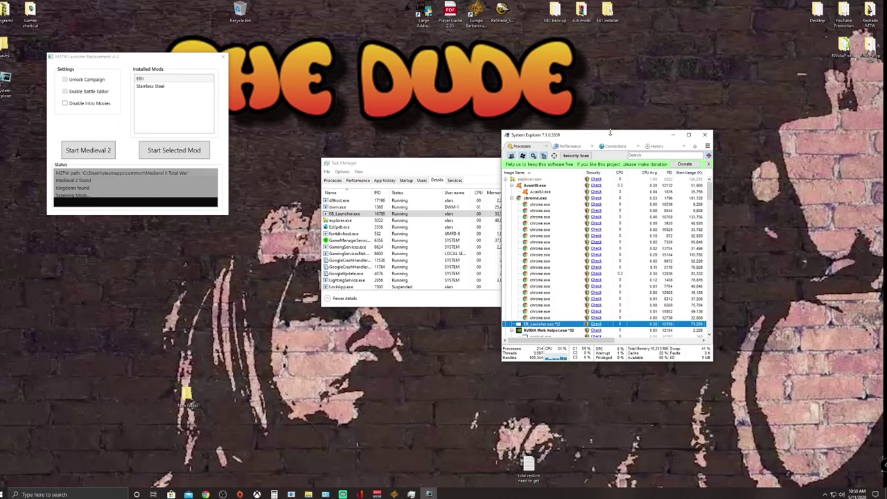
mouse_move(612, 137)
left_mouse_down()
mouse_move(655, 138)
mouse_move(610, 138)
left_mouse_up()
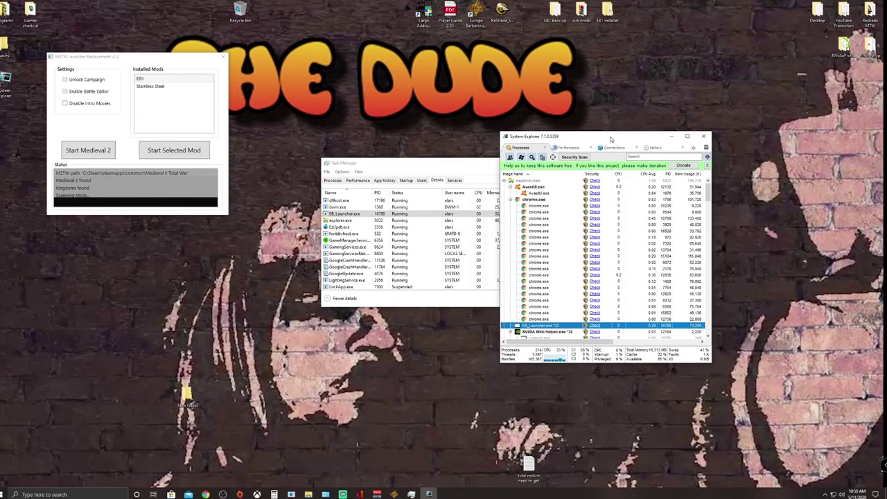
left_click(420, 166)
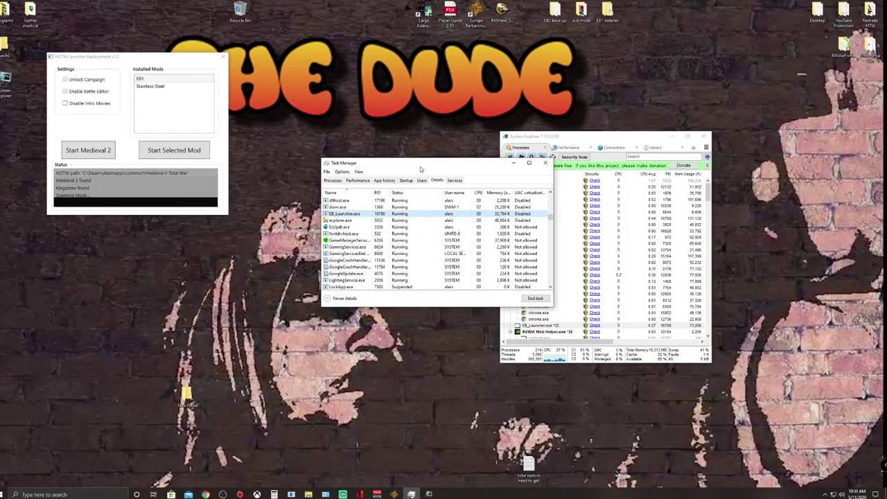
Step: Close Task Manager and the M2TW launcher, and exit System Explorer, confirming the prompt
left_click(547, 164)
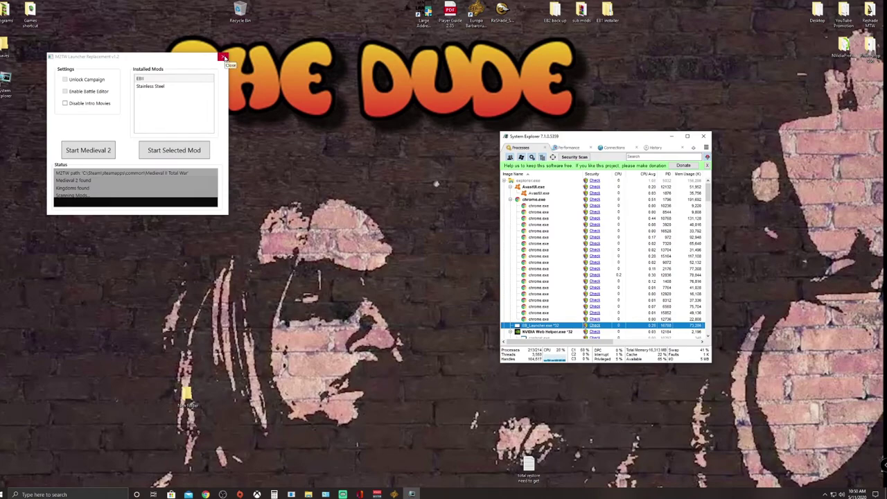
left_click(223, 57)
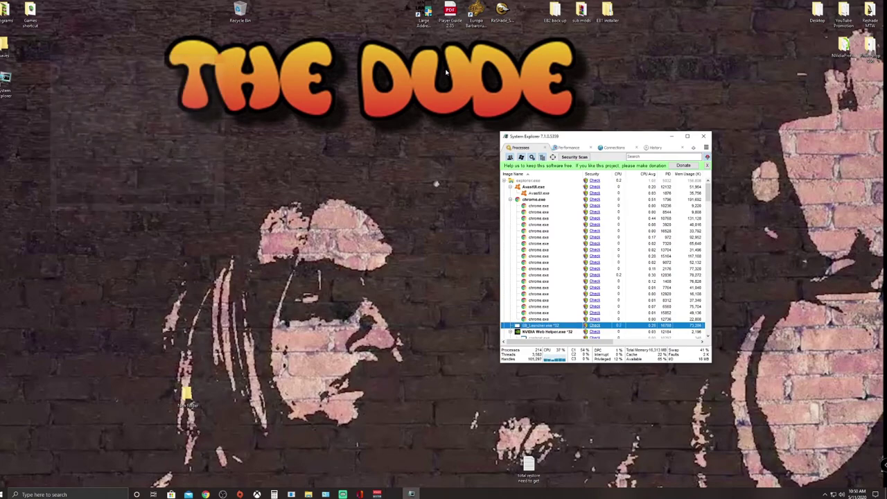
left_click(704, 137)
left_click(603, 260)
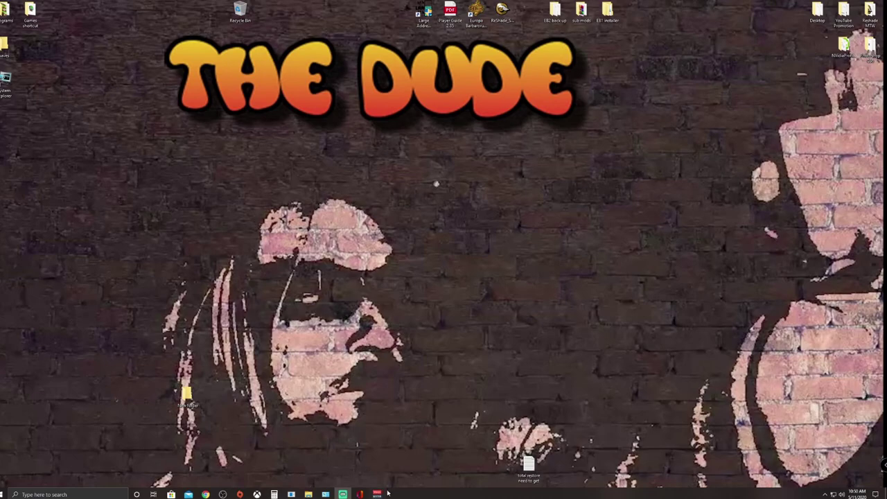
Step: Restore Chrome, close the Steam discussion tab and switch to the ReShade Home tab
left_click(206, 493)
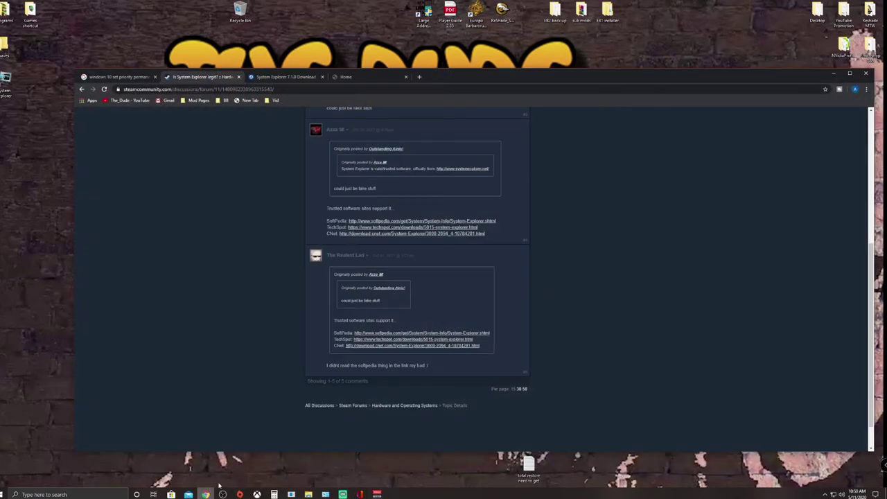
left_click(284, 77)
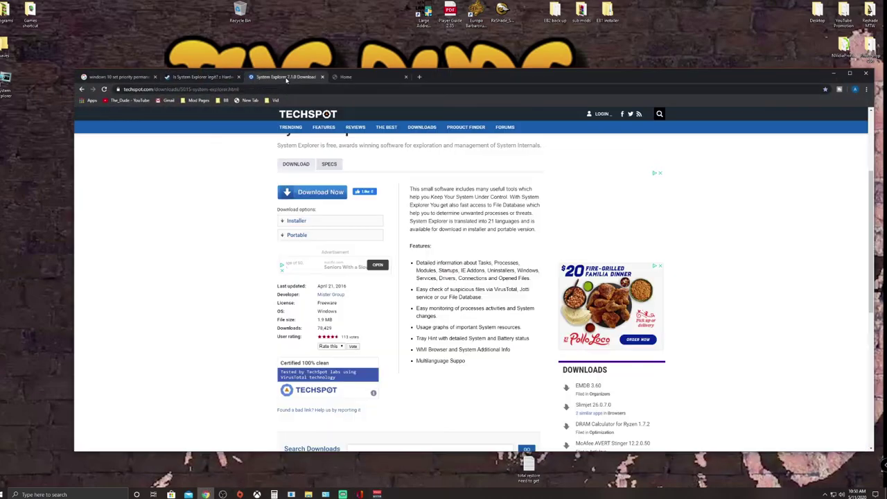
left_click(218, 78)
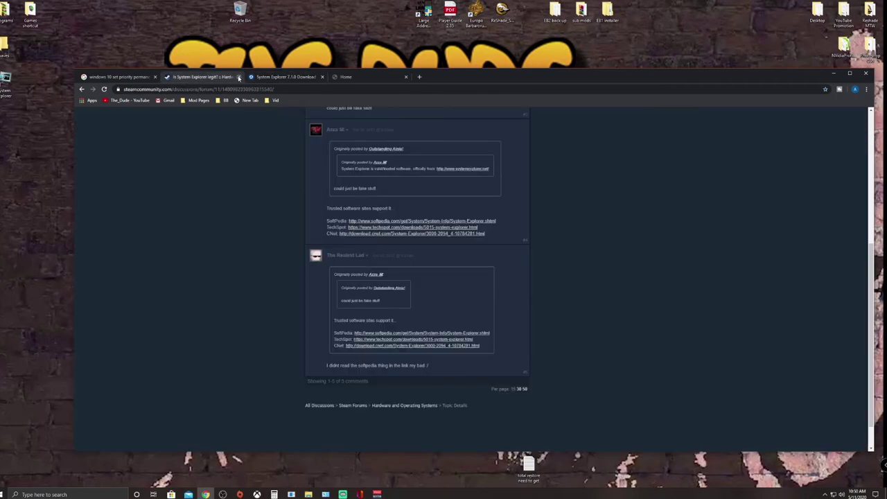
left_click(238, 77)
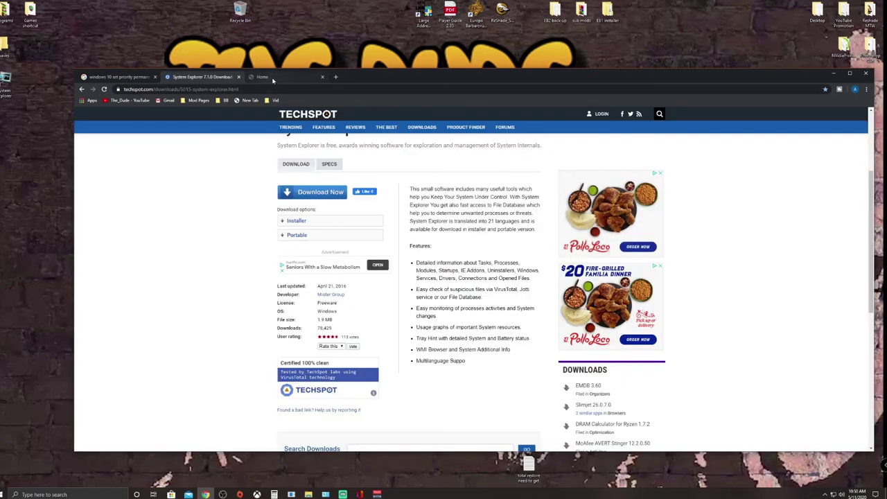
left_click(271, 78)
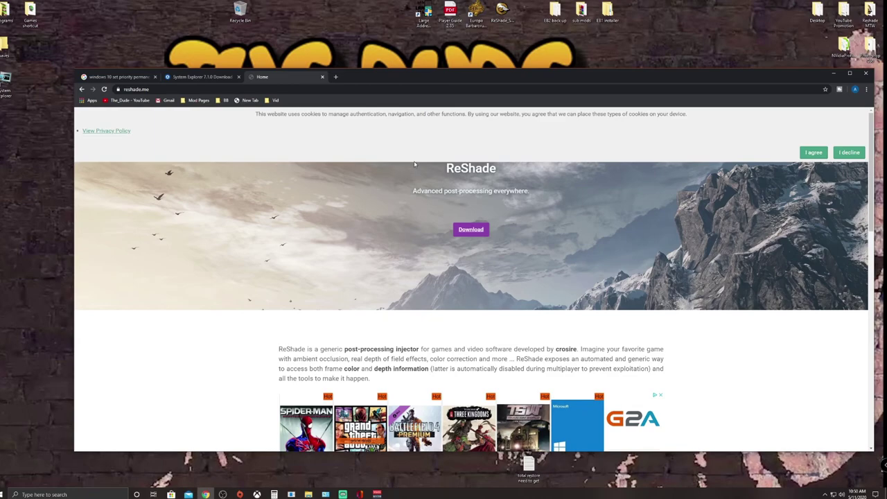